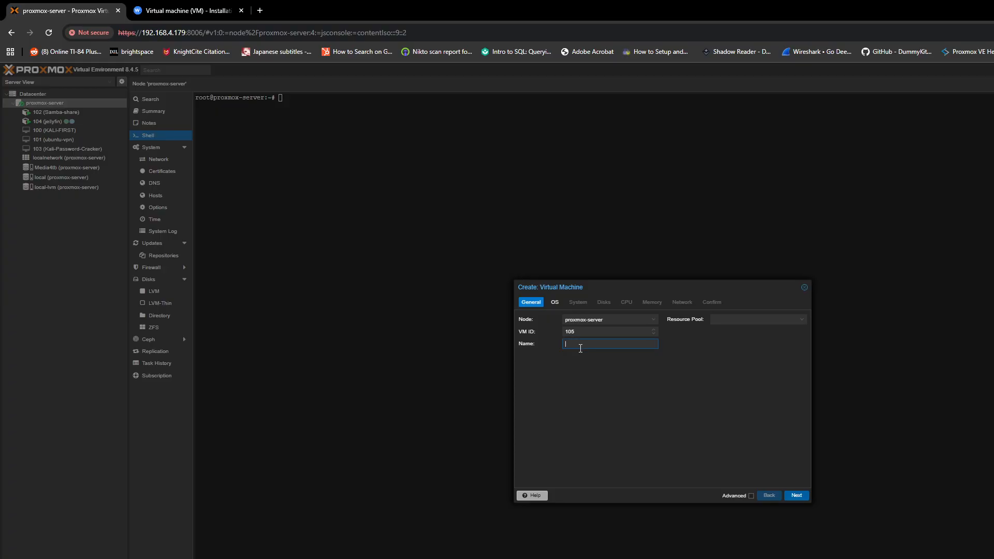
# Fix the misspelled name of new VM 105 to 'Wazuh' and continue to the OS step
pyautogui.press('BackSpace')
pyautogui.press('BackSpace')
pyautogui.press('BackSpace')
pyautogui.press('BackSpace')
pyautogui.write('Wazu')
pyautogui.click(795, 496)
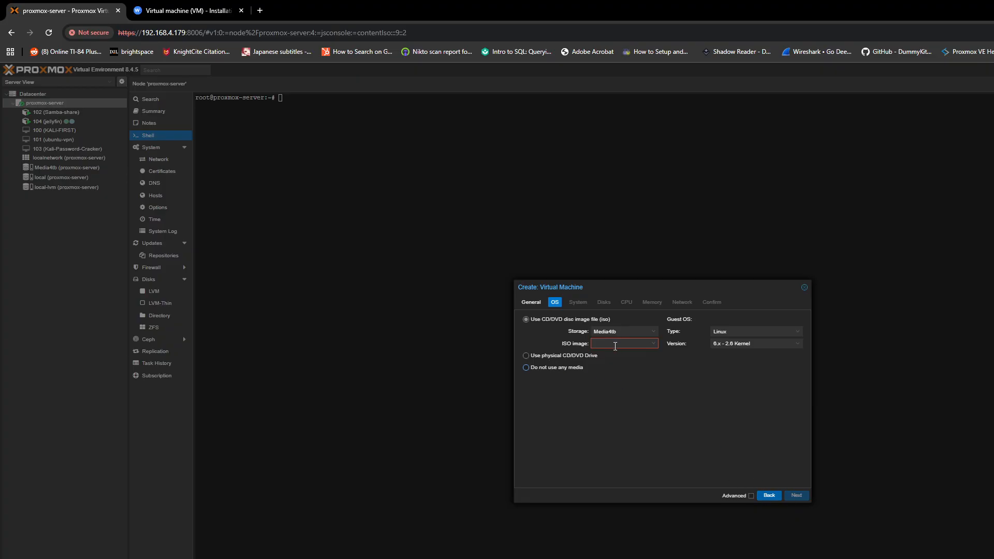
# Choose no installation media and delete the default scsi0 disk so the VM has no disks
pyautogui.click(526, 367)
pyautogui.click(797, 496)
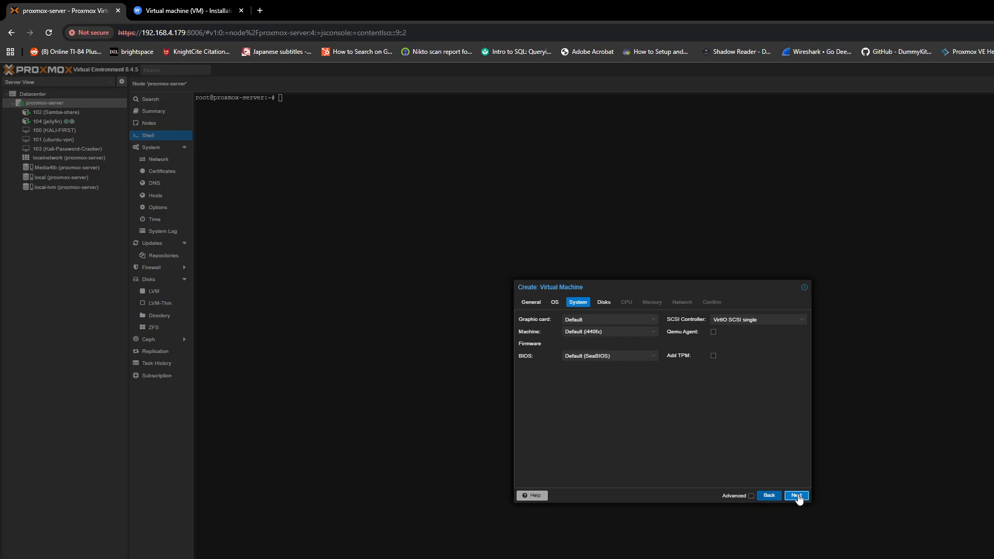
pyautogui.click(796, 496)
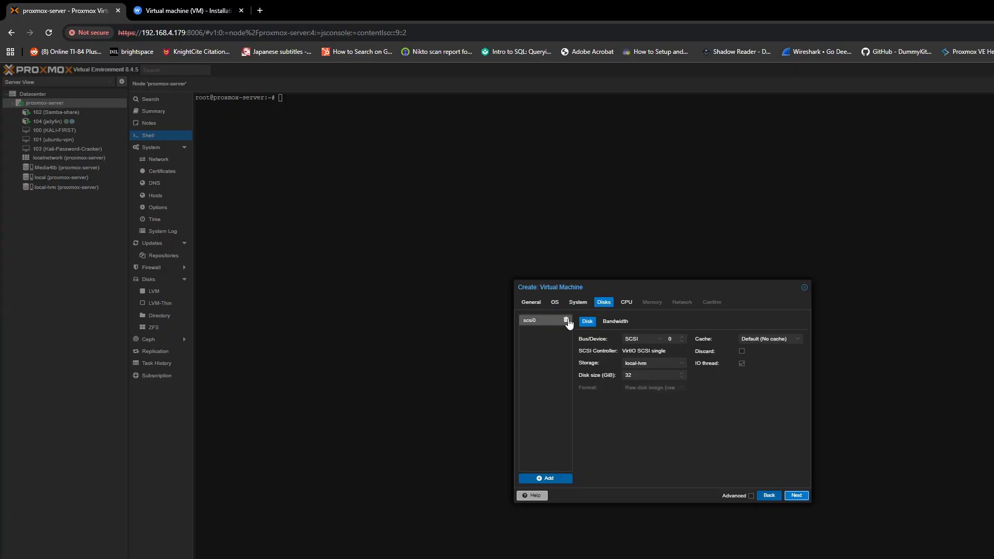
pyautogui.click(566, 321)
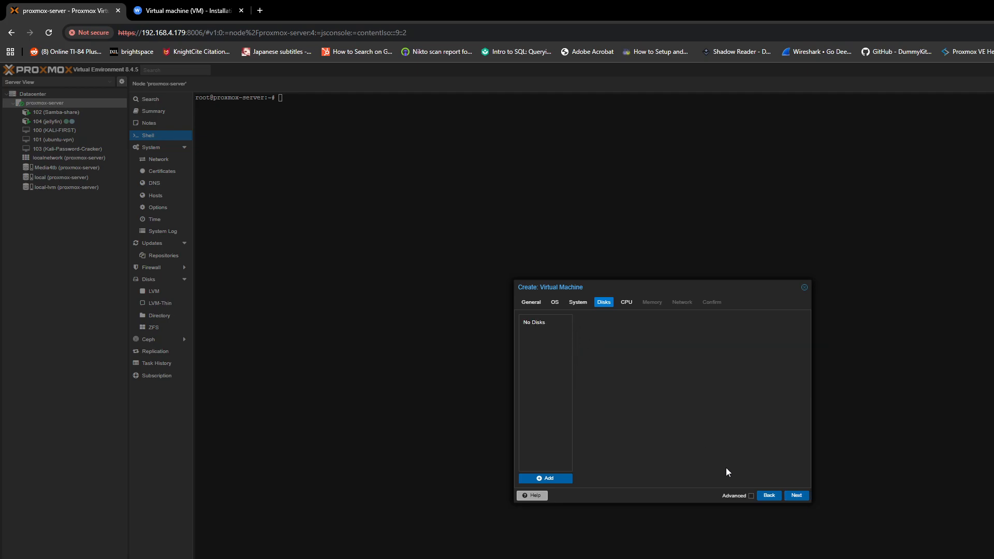
pyautogui.click(795, 496)
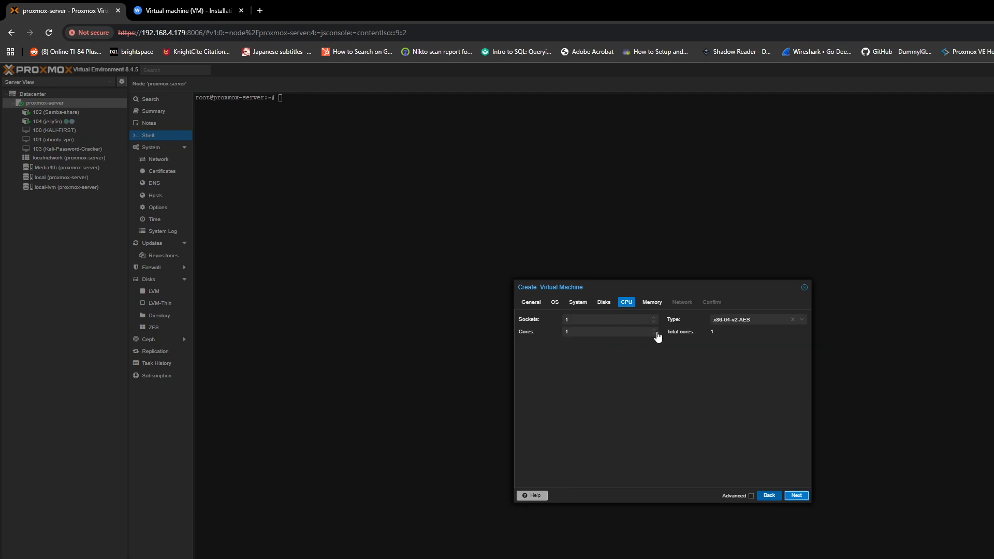
# Check the Wazuh hardware requirements in the docs, then raise the VM's cores to 4
pyautogui.click(232, 13)
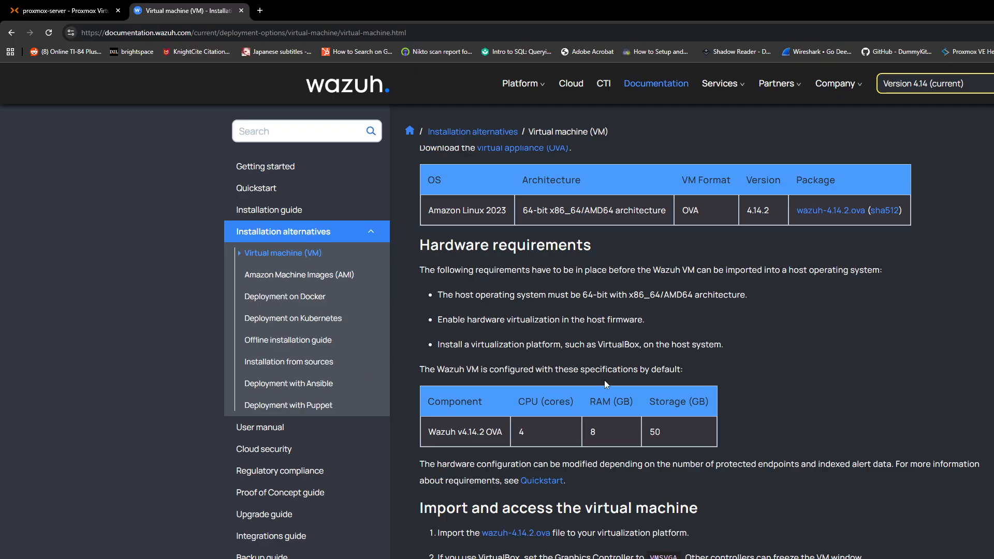
pyautogui.click(62, 10)
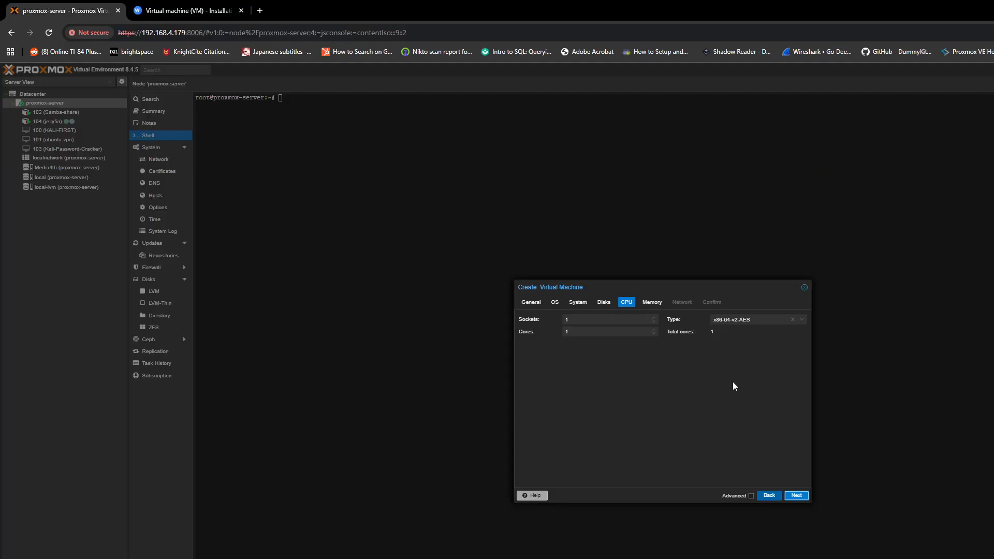
pyautogui.click(654, 330)
pyautogui.click(654, 330)
pyautogui.click(654, 330)
# Set the VM's memory to 8192 MiB
pyautogui.click(797, 495)
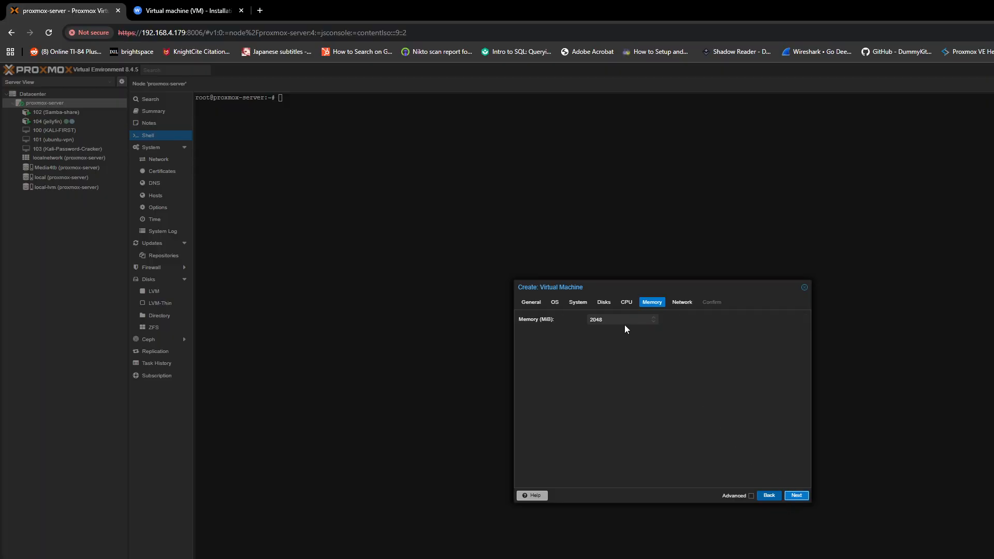
pyautogui.write('8192')
pyautogui.click(795, 496)
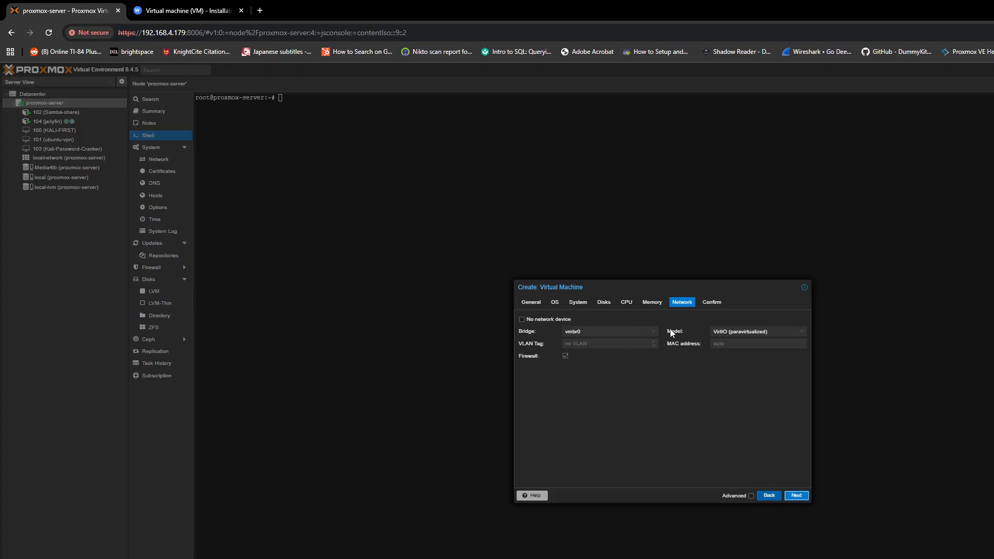
# Connect networking to bridge vmbr1 with the VirtIO model and create the VM
pyautogui.click(653, 332)
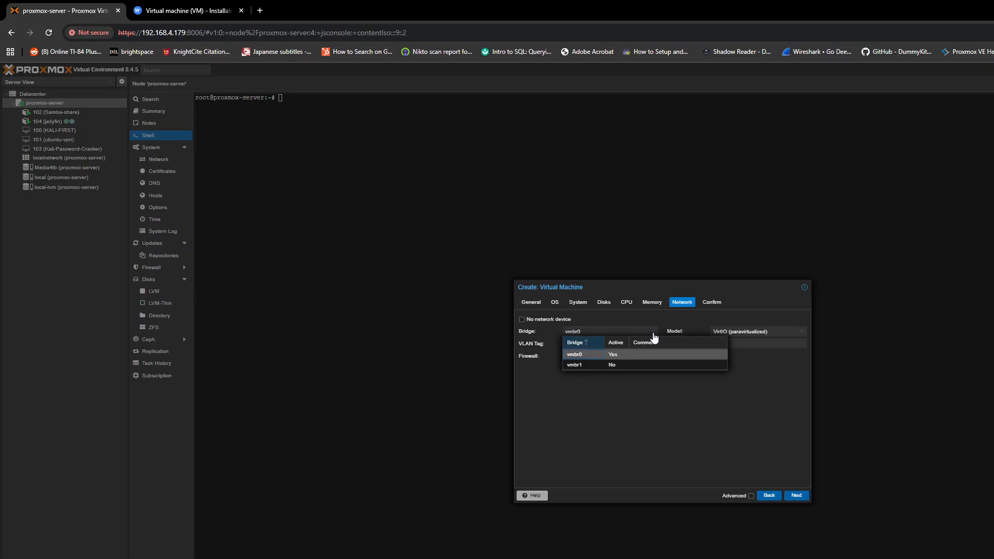
pyautogui.click(629, 365)
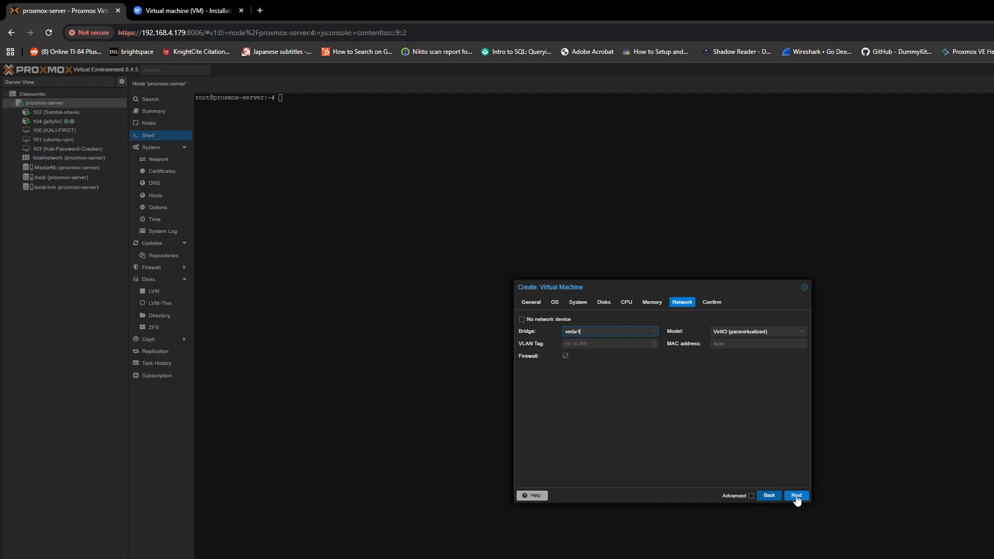
pyautogui.click(803, 332)
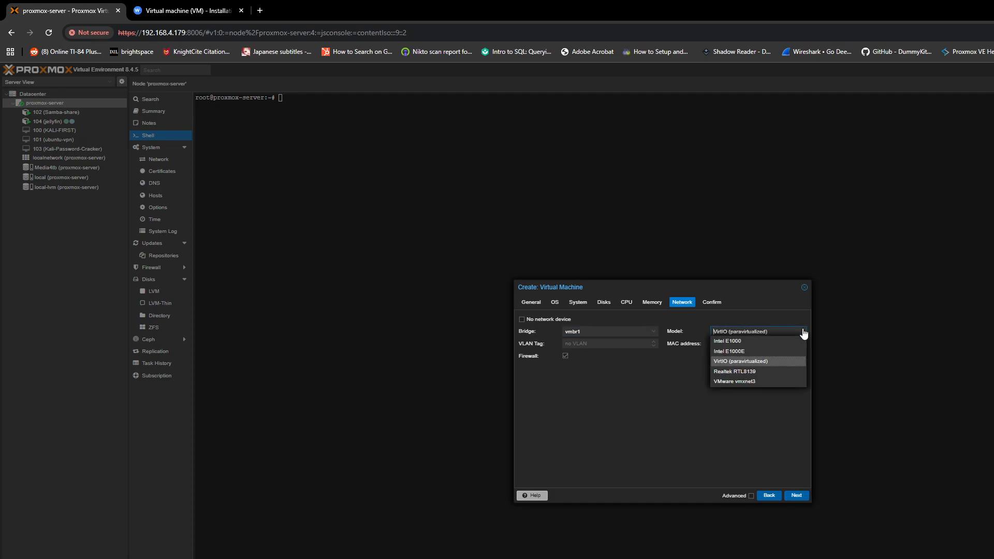
pyautogui.click(804, 332)
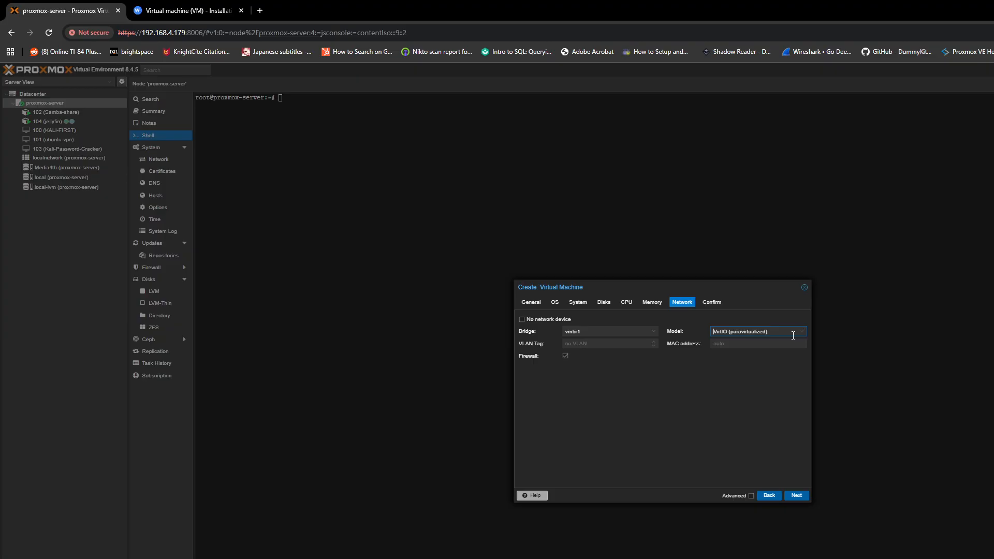
pyautogui.click(801, 496)
pyautogui.click(796, 496)
pyautogui.click(303, 99)
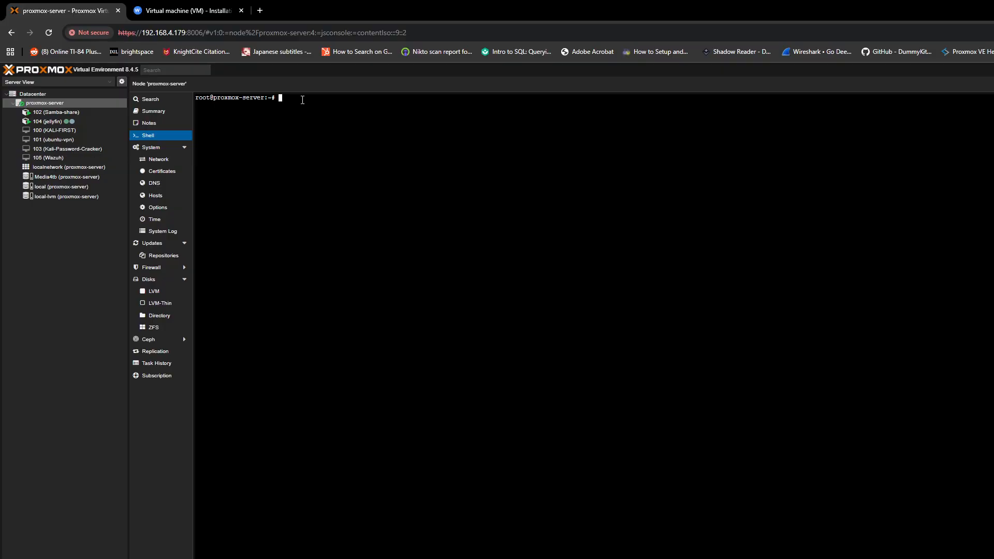
# In the node shell, change into /var/lib/vz/OVAtransferSCP and list its files
pyautogui.write('cd /var/lib/vz/OVAtransferSCP')
pyautogui.press('Return')
pyautogui.write('ls')
pyautogui.press('Return')
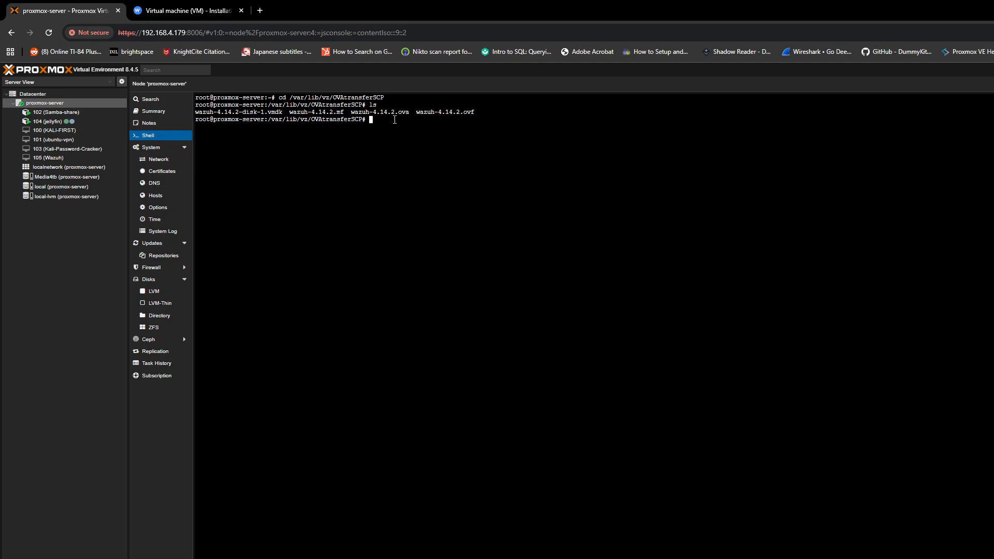
# Copy the wazuh-4.14.2-disk-1.vmdk file name and begin typing 'qm importdisk 105'
pyautogui.write('tar xvf')
pyautogui.moveTo(351, 113); pyautogui.dragTo(407, 116)
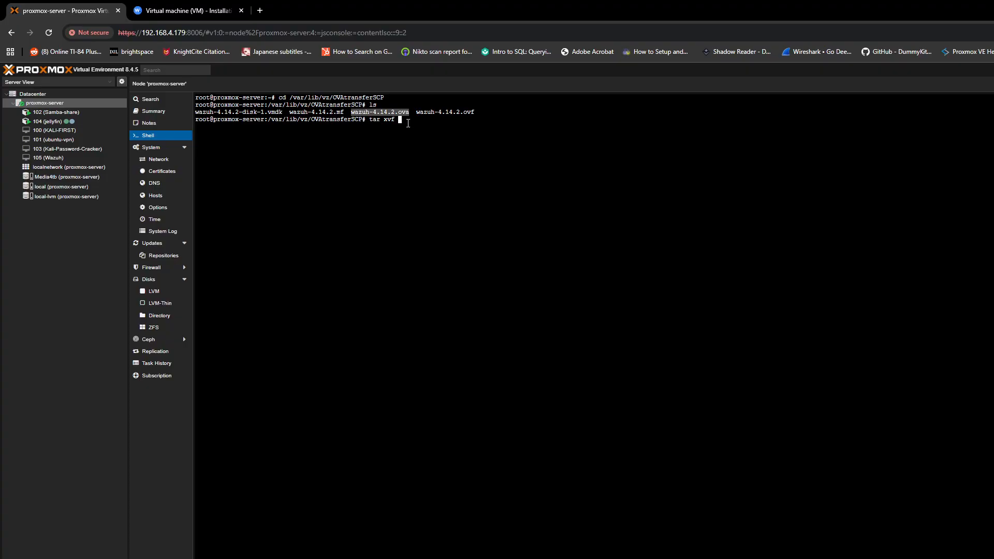
pyautogui.press('BackSpace')
pyautogui.press('BackSpace')
pyautogui.press('BackSpace')
pyautogui.press('BackSpace')
pyautogui.press('BackSpace')
pyautogui.press('BackSpace')
pyautogui.press('BackSpace')
pyautogui.press('BackSpace')
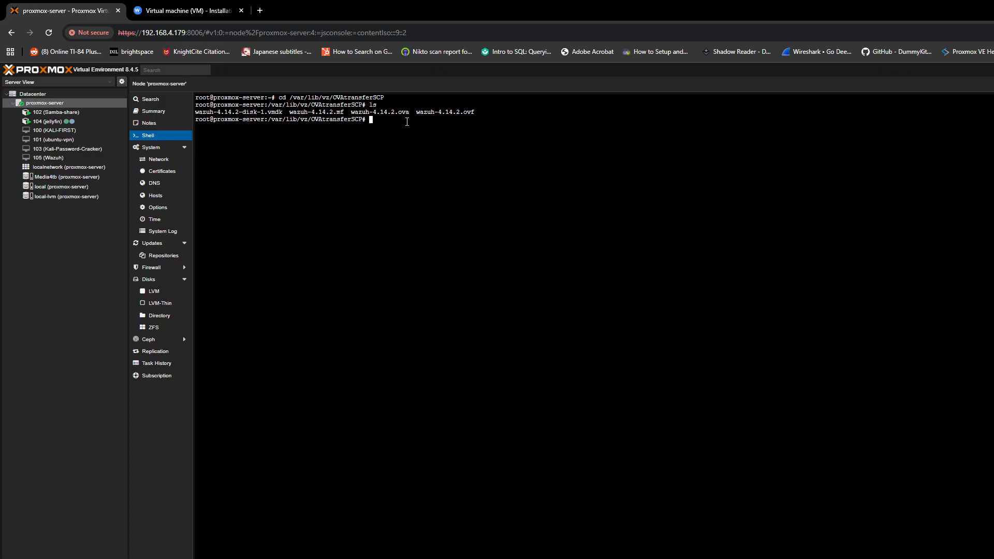
pyautogui.moveTo(283, 114); pyautogui.dragTo(197, 114)
pyautogui.rightClick(203, 113)
pyautogui.click(259, 178)
pyautogui.click(378, 146)
pyautogui.hotkey('alt', 'Tab')
pyautogui.hotkey('alt', 'Tab')
pyautogui.click(363, 195)
pyautogui.write('qm importdisk 105')
# Paste the vmdk file name, target local-lvm storage, and run the import of the 25.0 GiB disk
pyautogui.rightClick(464, 115)
pyautogui.click(510, 231)
pyautogui.click(545, 121)
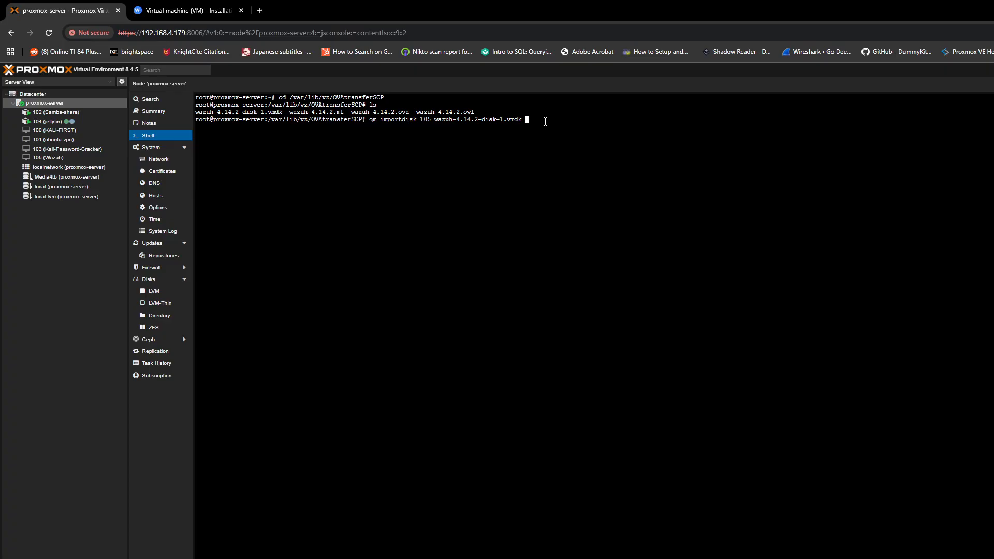
pyautogui.write('local')
pyautogui.write(':')
pyautogui.write('lvm')
pyautogui.press('Return')
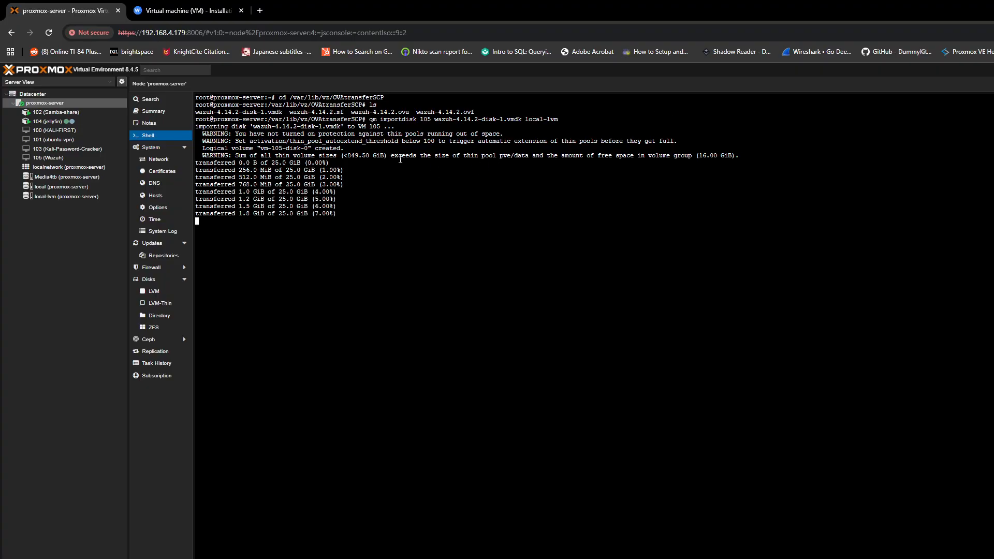
pyautogui.moveTo(272, 163); pyautogui.dragTo(305, 164)
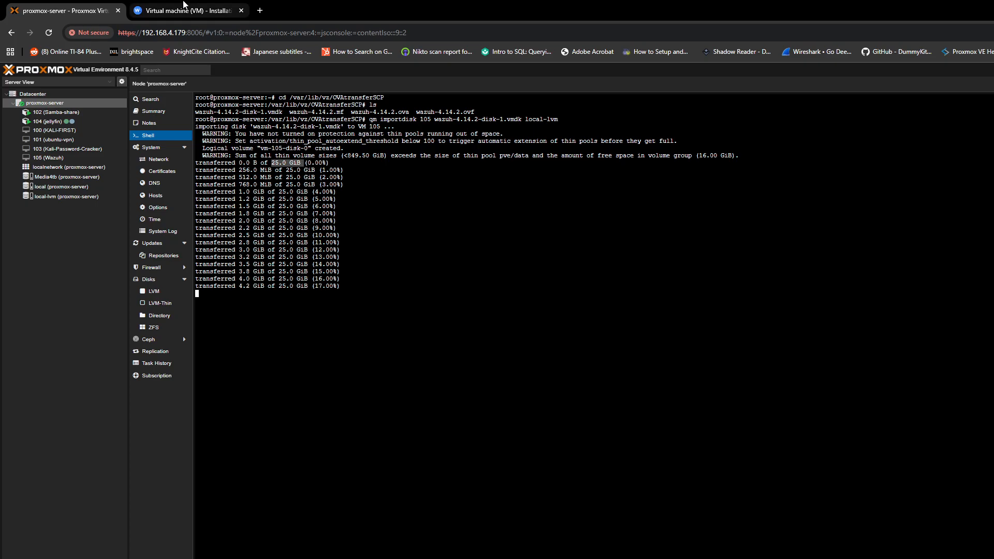
pyautogui.click(186, 3)
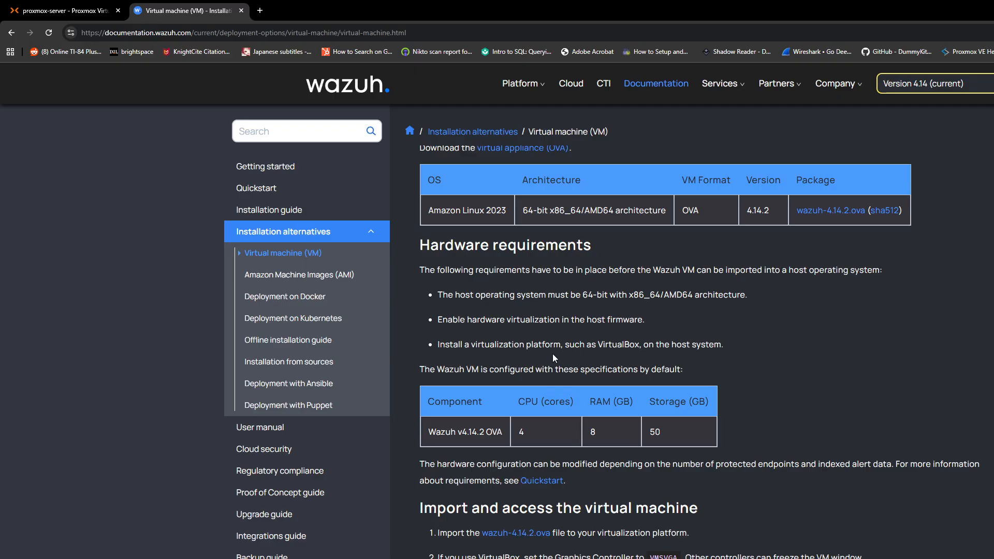
# Return to the shell to wait for the import to finish, then select VM 105 (Wazuh)
pyautogui.click(67, 9)
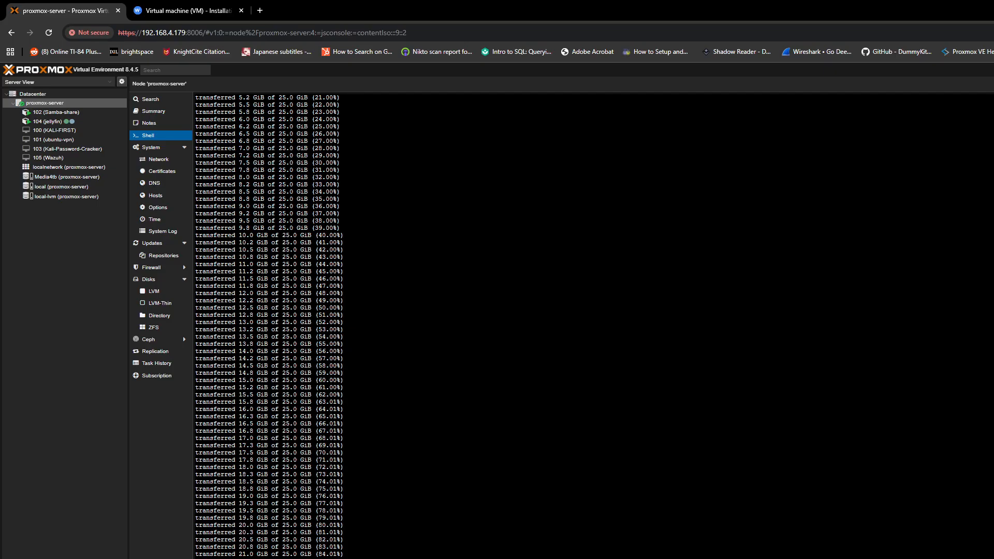
pyautogui.click(67, 163)
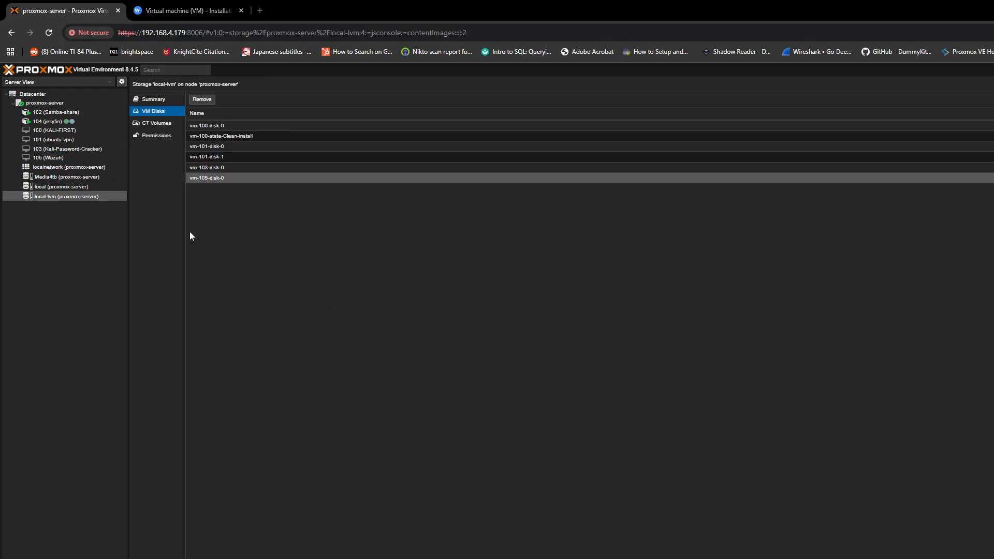
# Attach Unused Disk 0 to VM 105 as SCSI hard disk scsi0 (local-lvm:vm-105-disk-0, 25G)
pyautogui.click(61, 157)
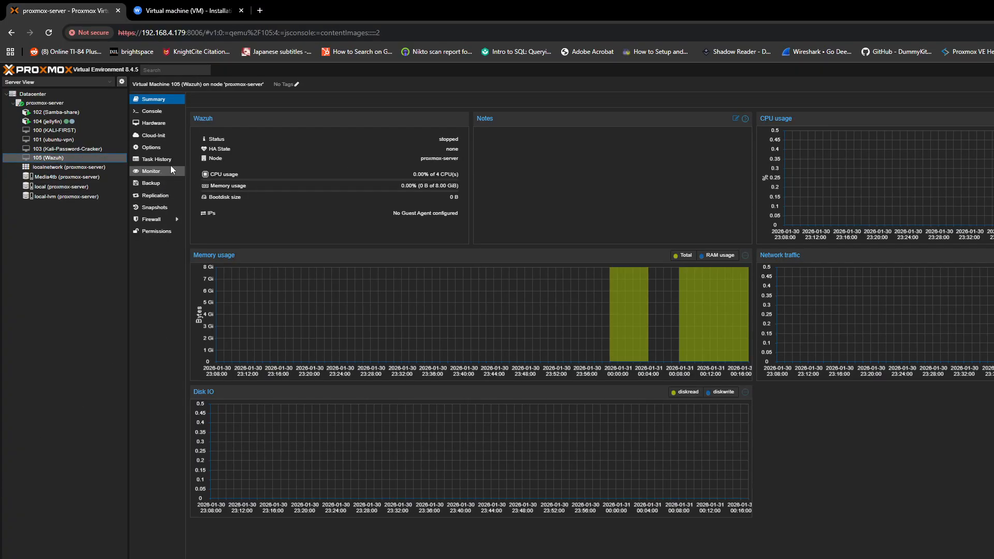
pyautogui.click(166, 126)
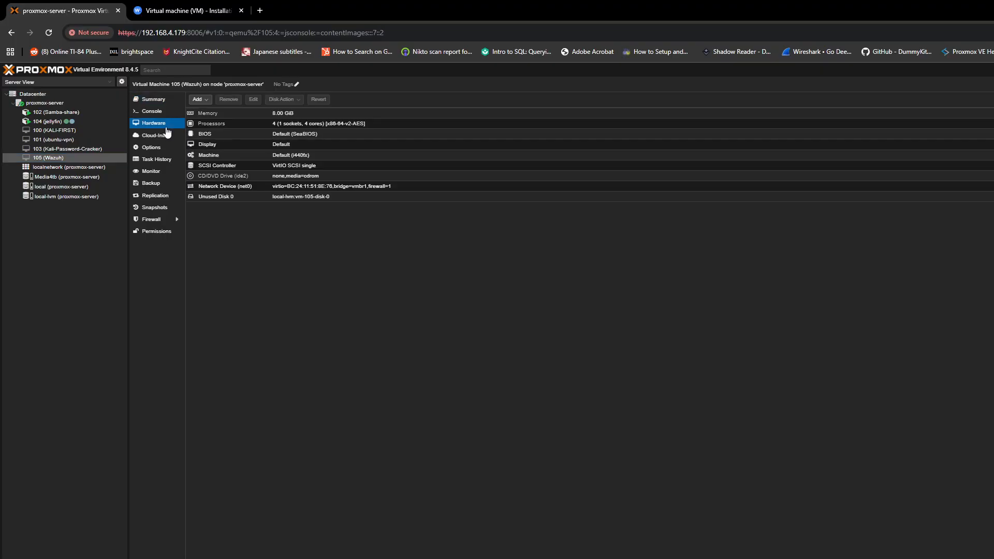
pyautogui.doubleClick(281, 198)
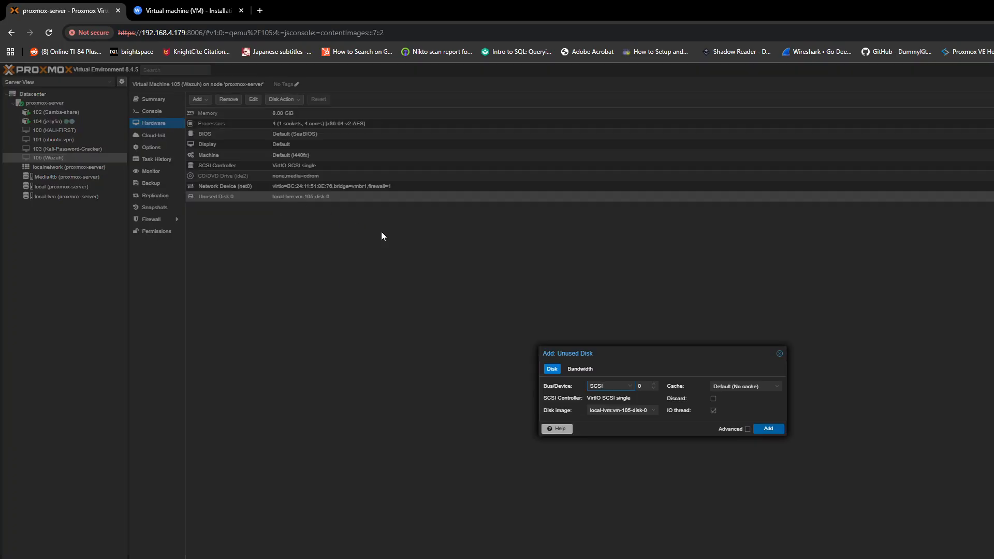
pyautogui.click(768, 429)
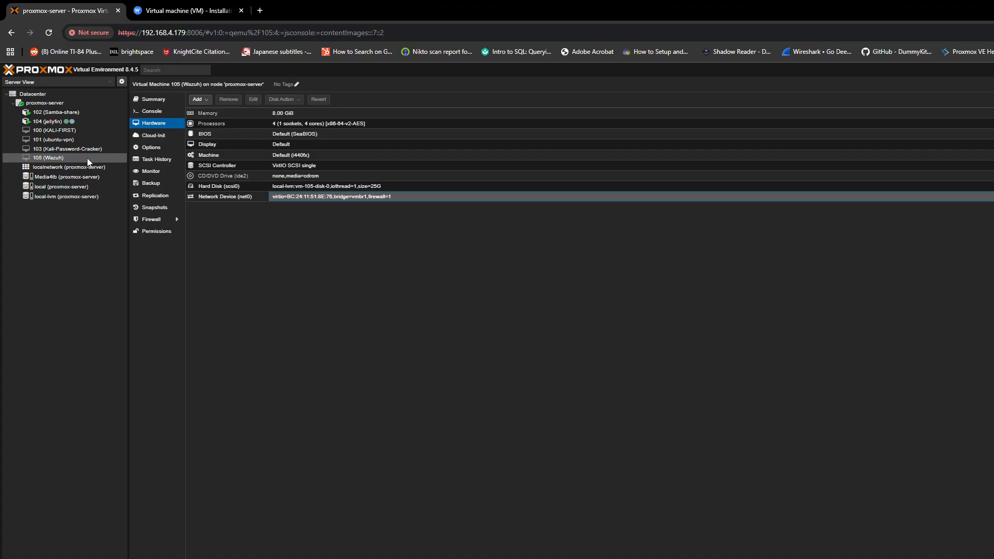
# Set VM 105's boot order to ide2 then scsi0, with net0 network boot disabled
pyautogui.click(158, 149)
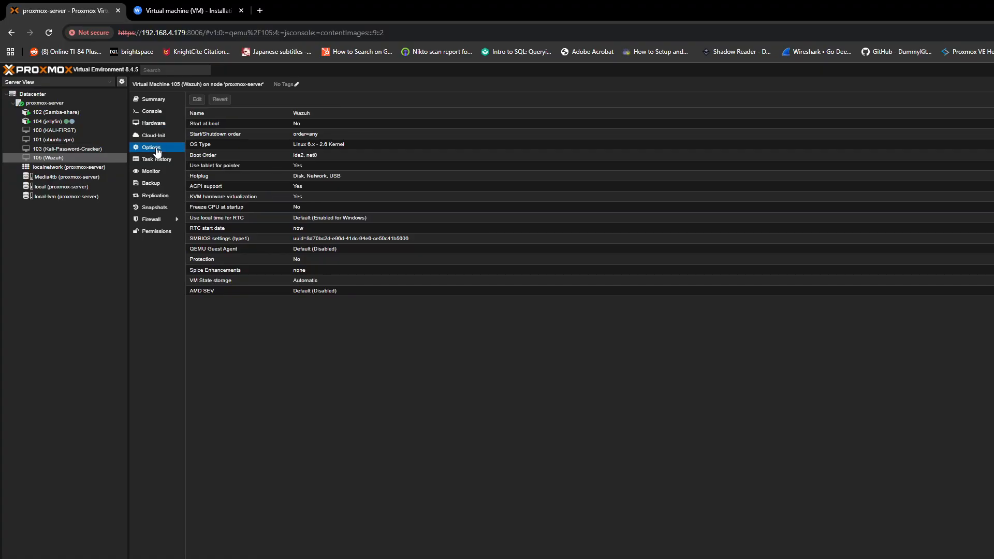
pyautogui.doubleClick(224, 155)
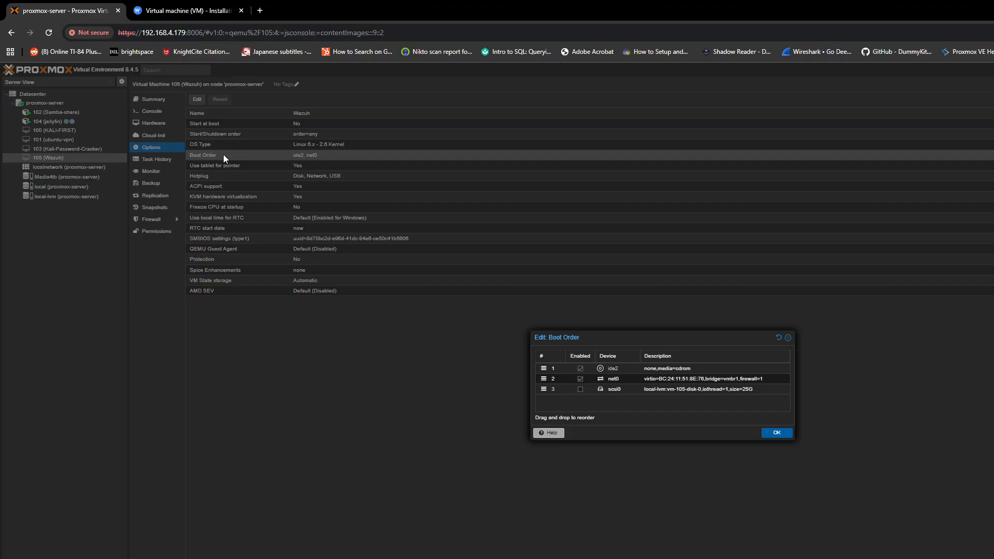
pyautogui.click(579, 380)
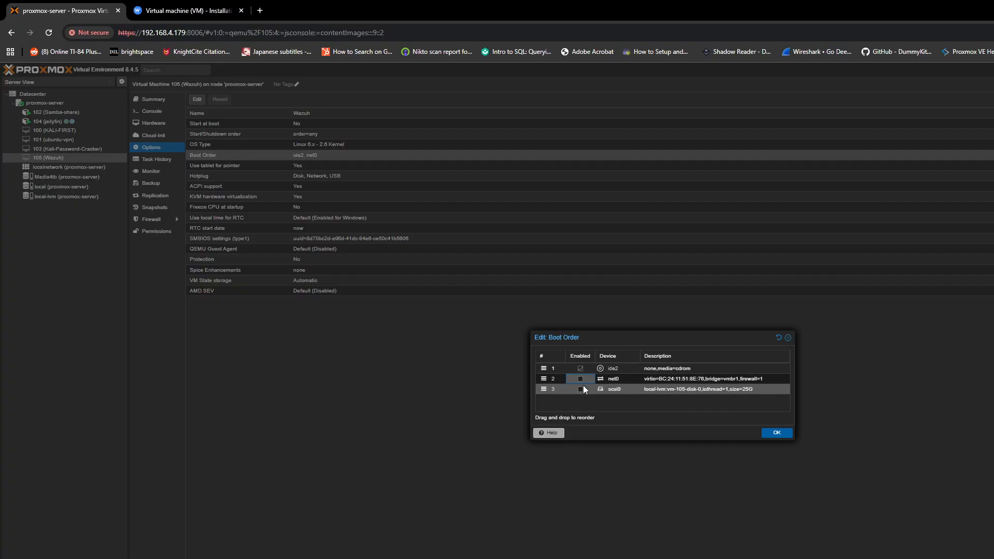
pyautogui.click(579, 389)
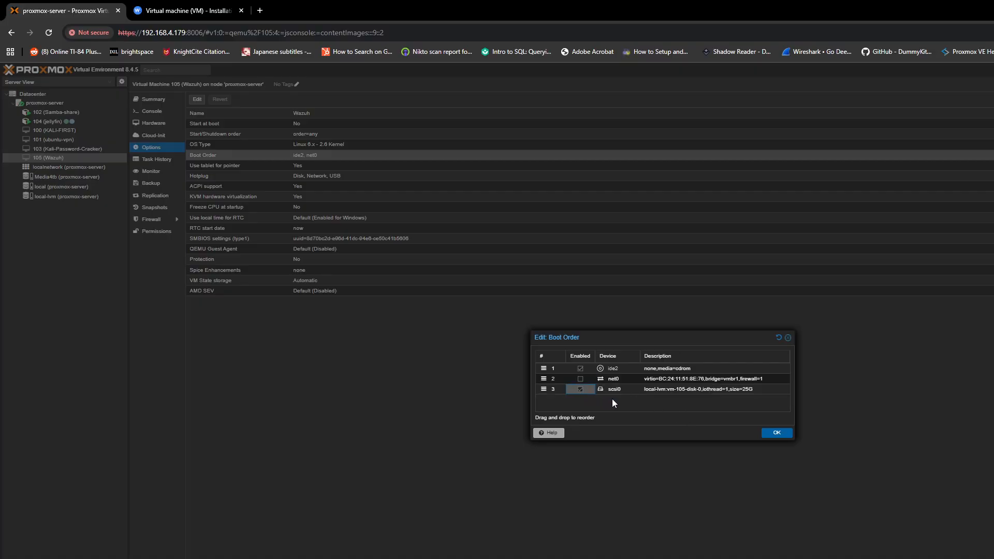
pyautogui.click(776, 432)
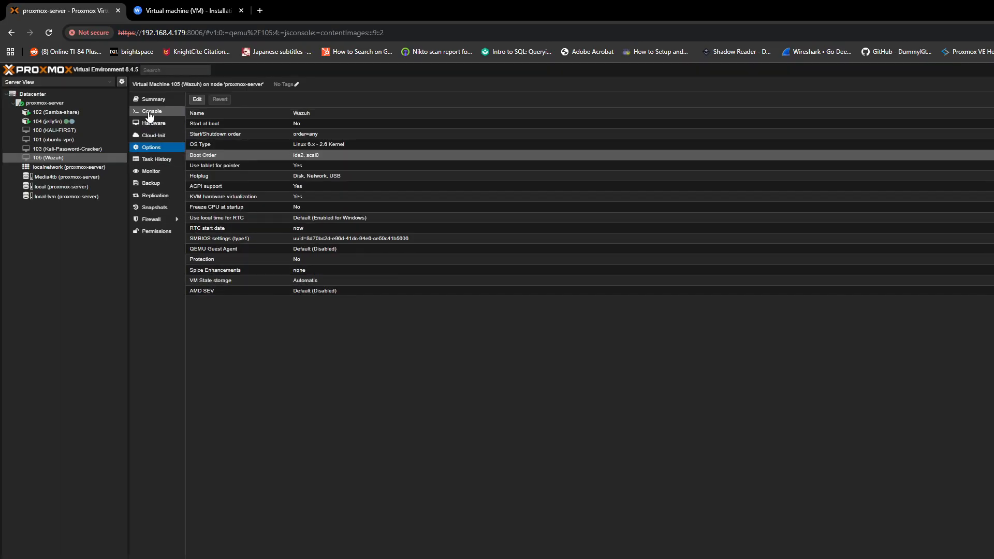
# Try starting VM 105 from its console, then go back to its Options
pyautogui.click(149, 111)
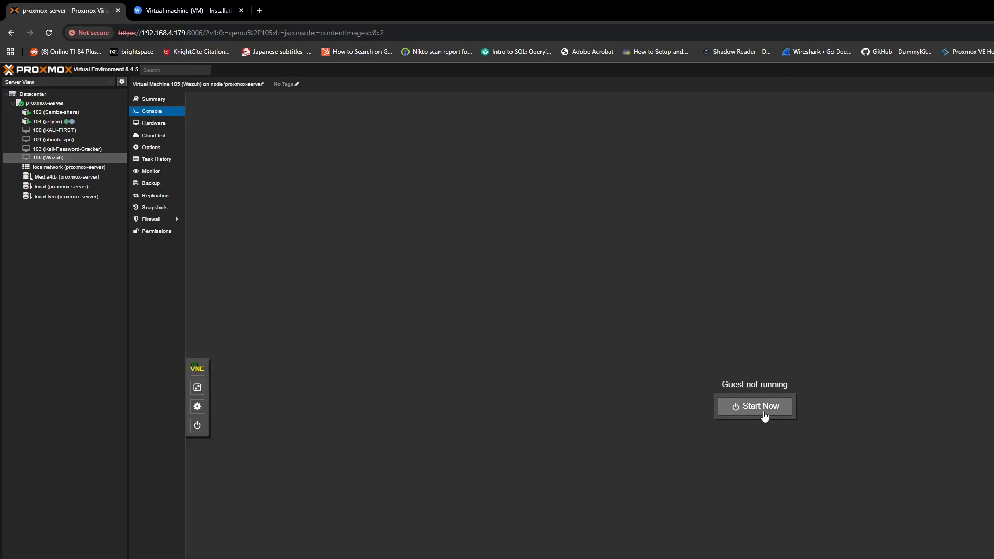
pyautogui.click(767, 414)
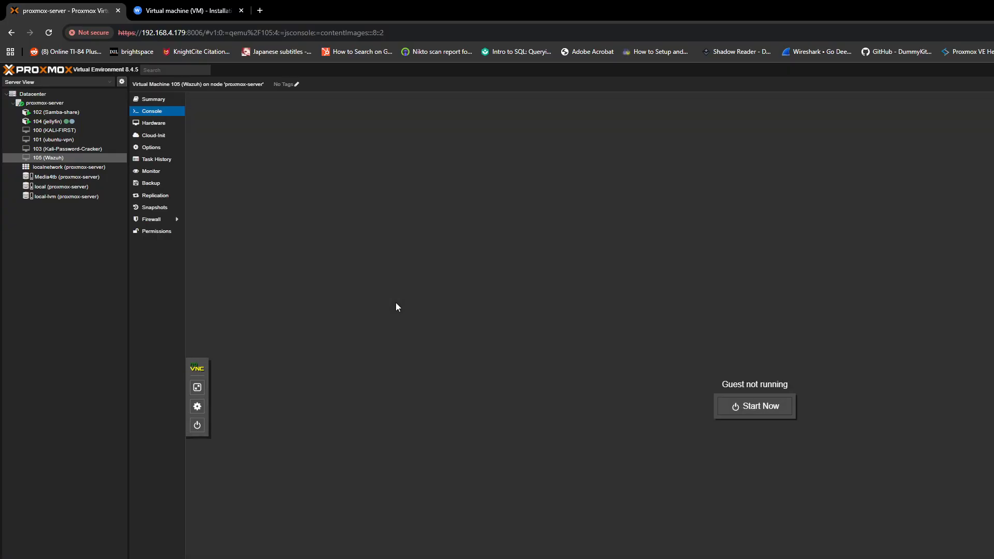
pyautogui.click(780, 405)
pyautogui.click(162, 149)
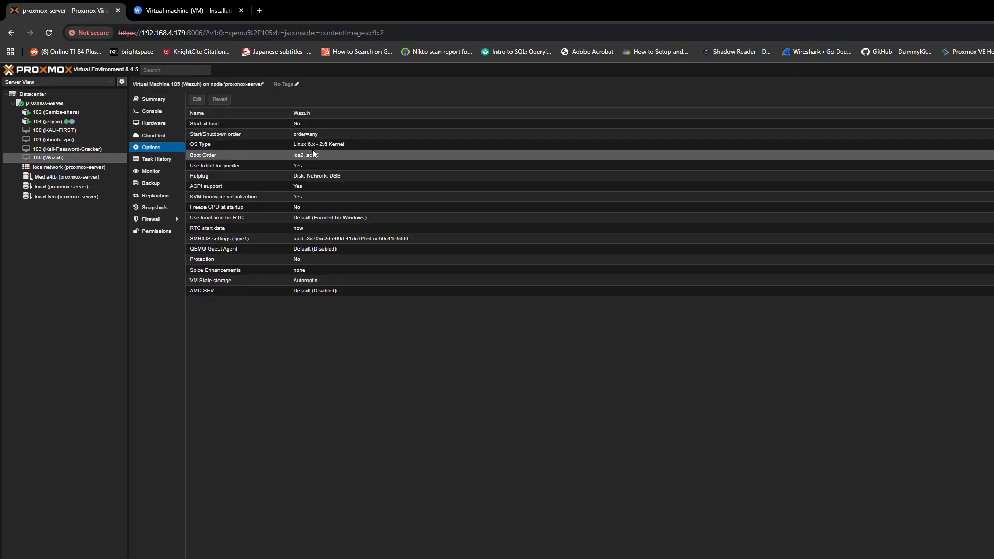
# Disable ide2 in the boot order so VM 105 boots only from scsi0
pyautogui.doubleClick(299, 158)
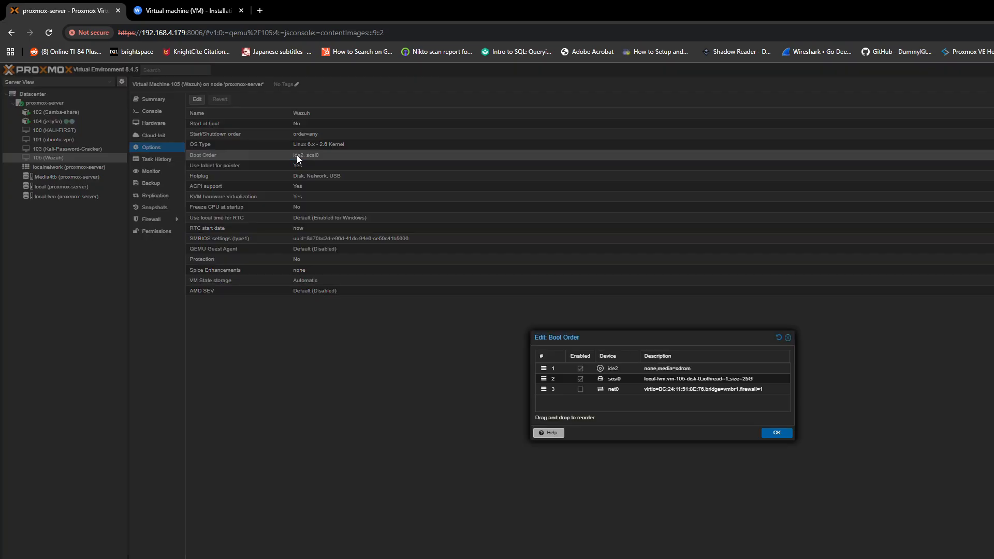
pyautogui.click(580, 368)
pyautogui.click(782, 433)
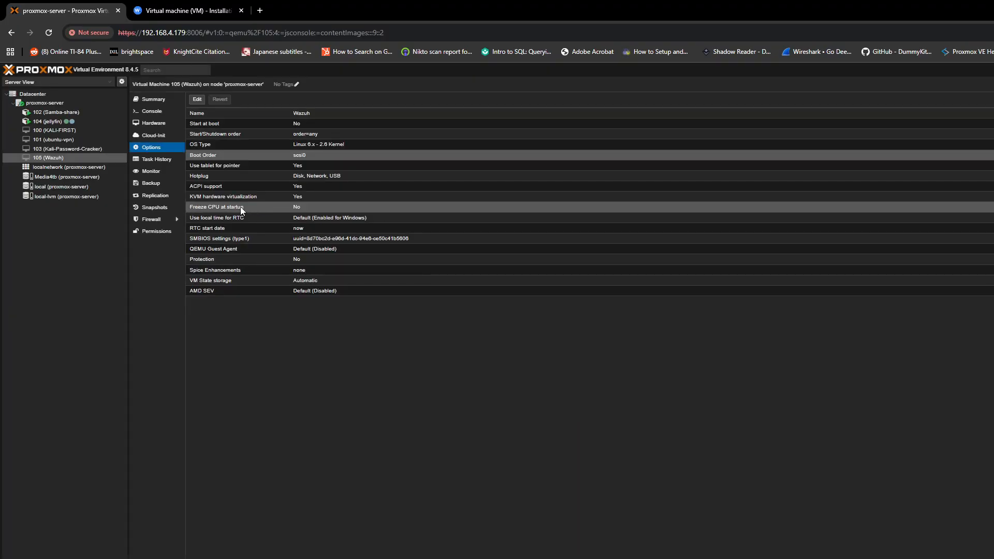
# Start VM 105 from its console and view the proxmox-server node's network settings
pyautogui.click(151, 111)
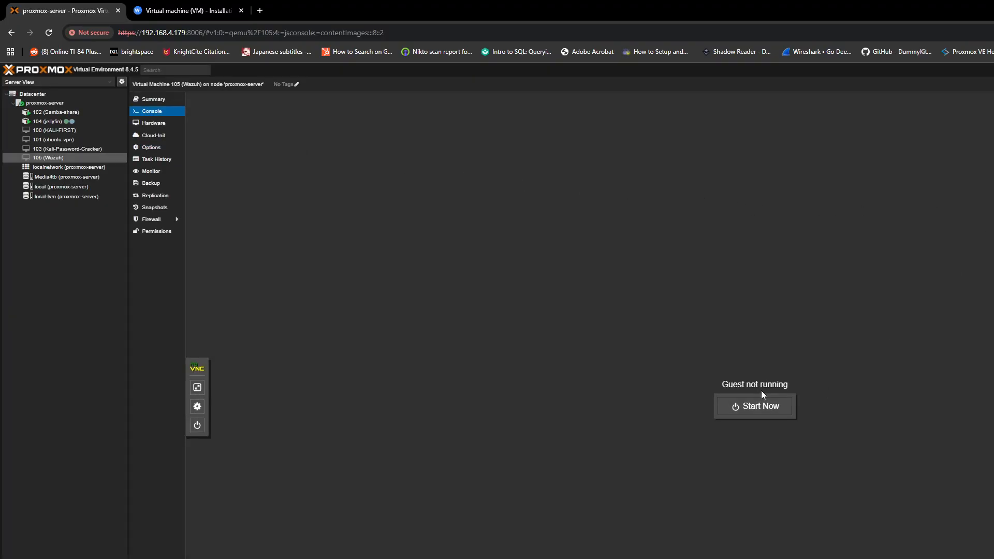
pyautogui.click(762, 406)
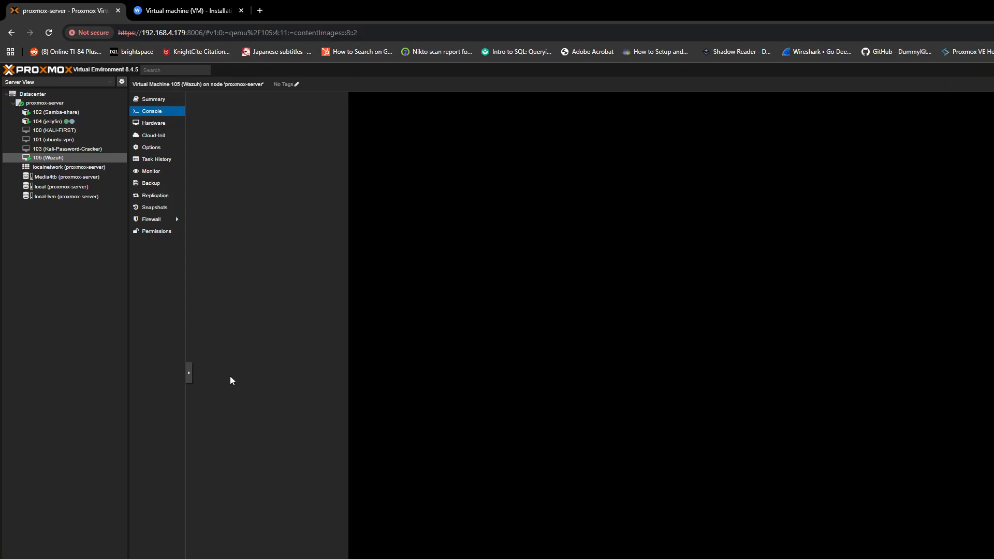
pyautogui.click(58, 106)
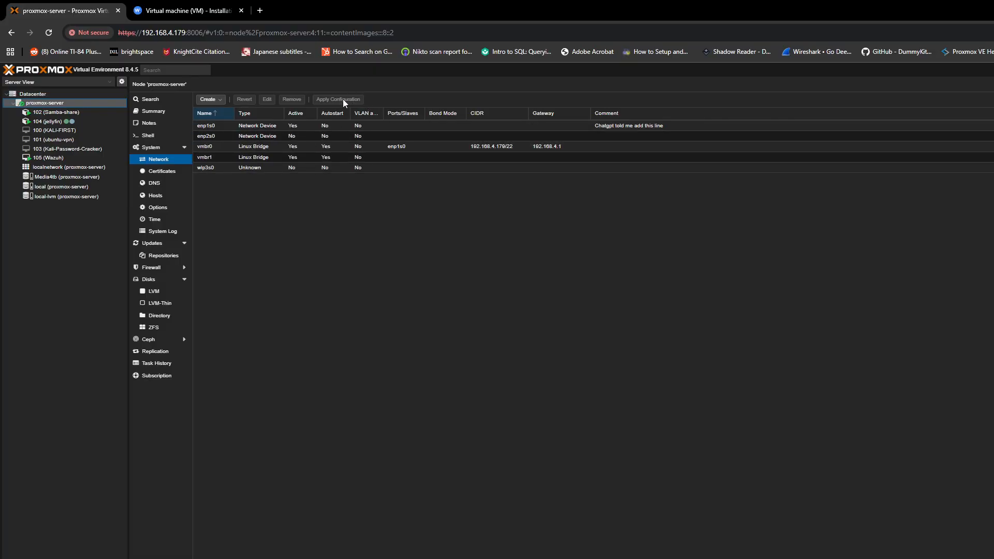
# Log in to VM 105's console with the displayed credentials and run ip addr to list its interfaces
pyautogui.click(68, 160)
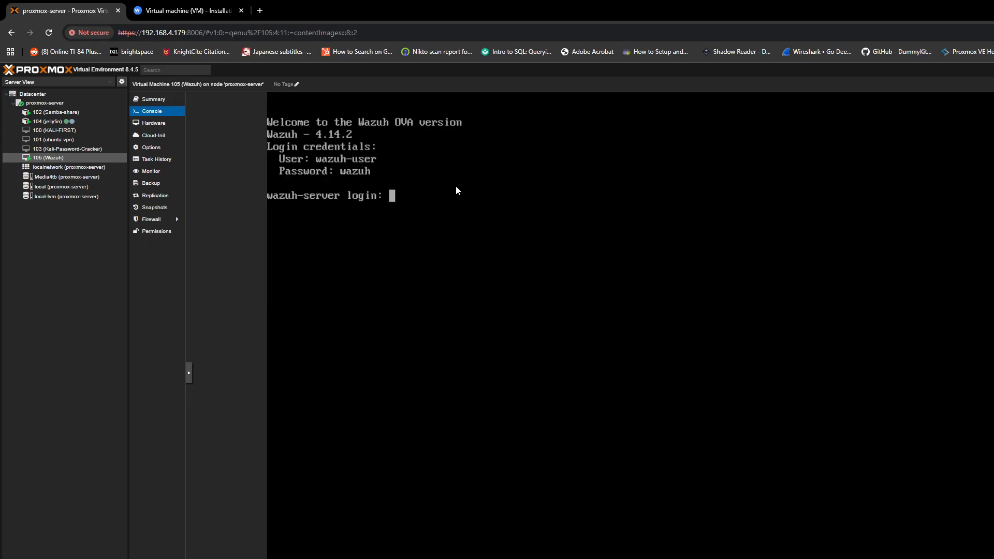
pyautogui.write('wazuh-user')
pyautogui.press('Return')
pyautogui.write('wazuh')
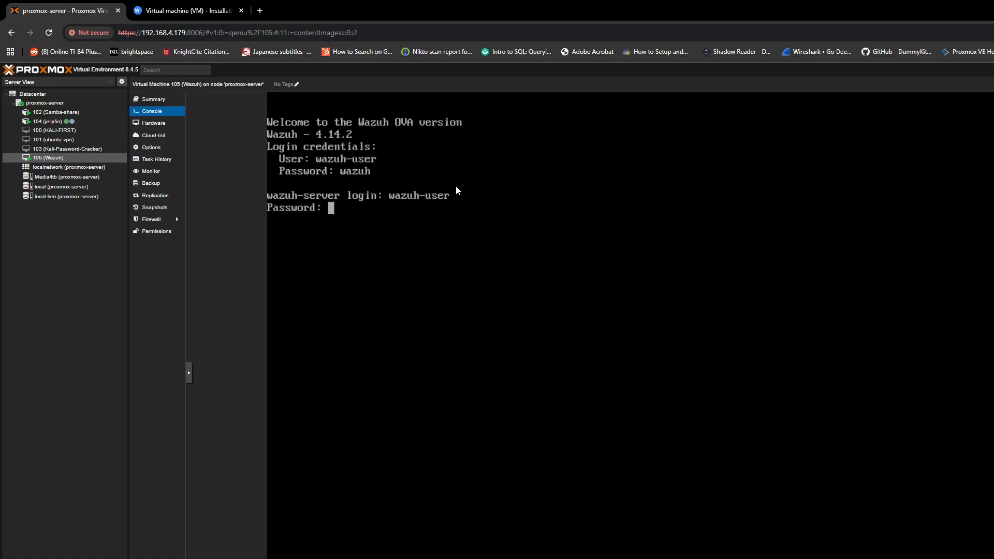
pyautogui.press('Return')
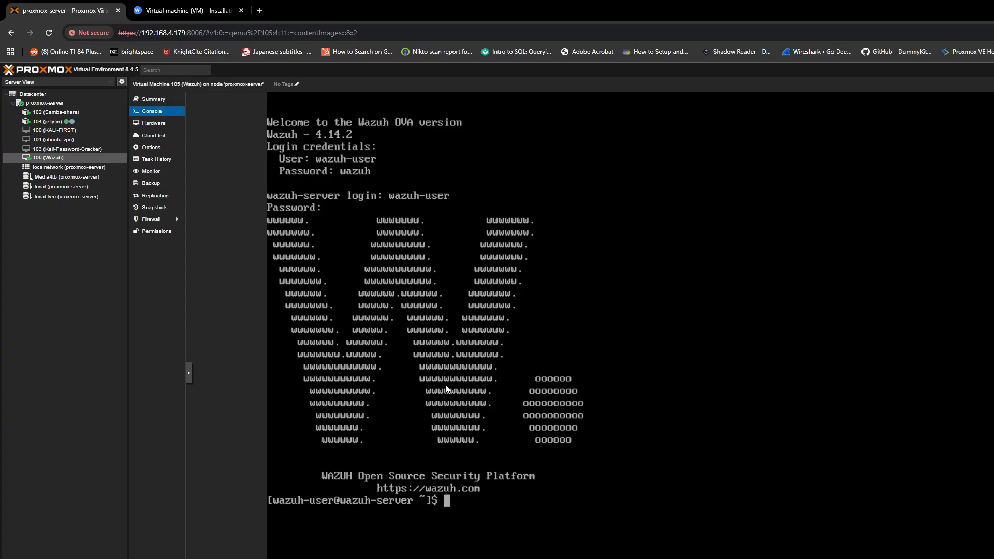
pyautogui.write('ip addr')
pyautogui.press('Return')
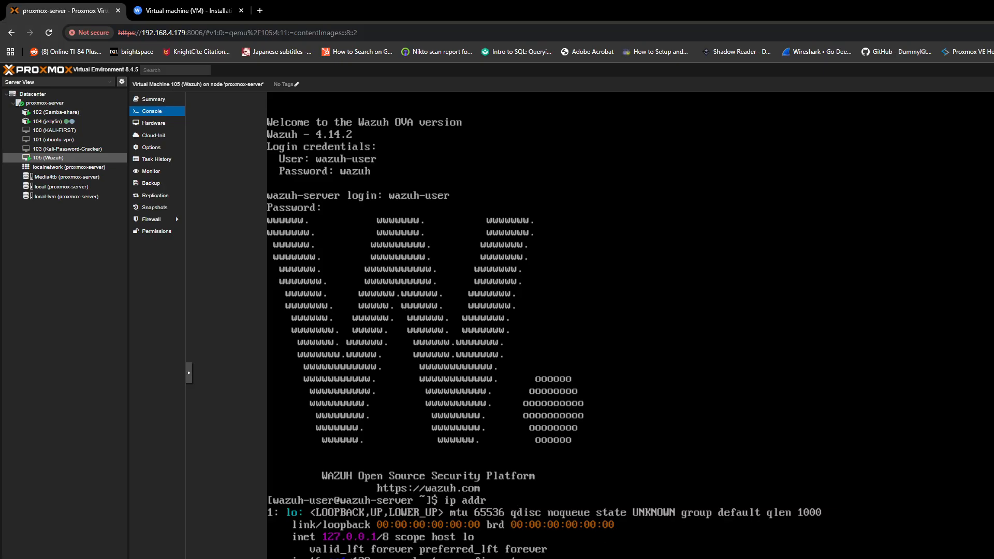